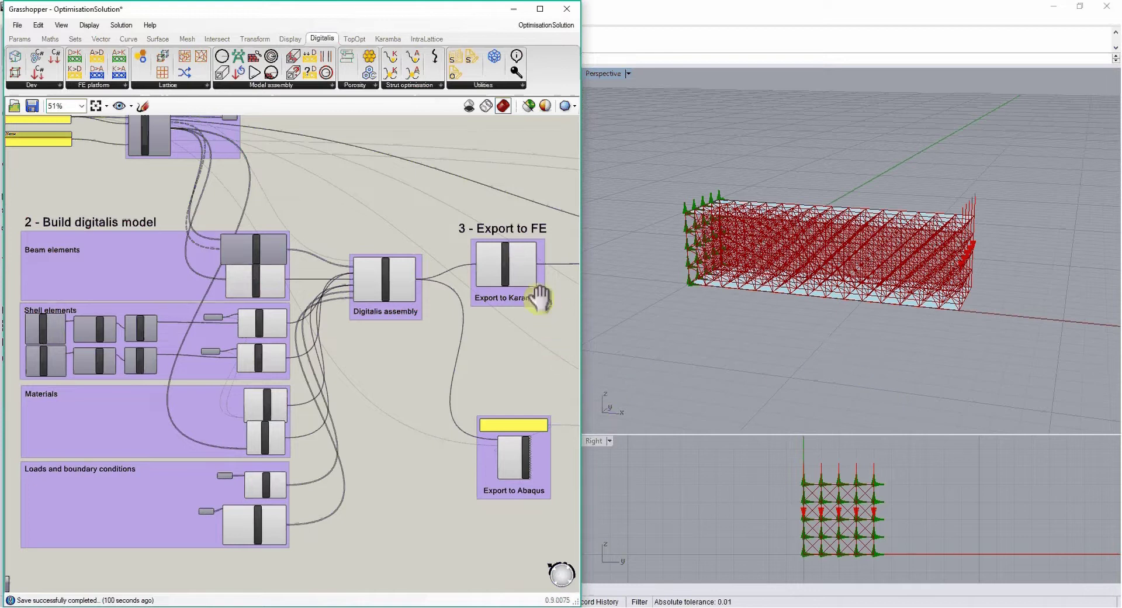
Step: Turn on the Beam View preview in the View with Karamba group and turn off the Model View preview
right_drag(538, 297, 257, 250)
right_drag(518, 283, 155, 250)
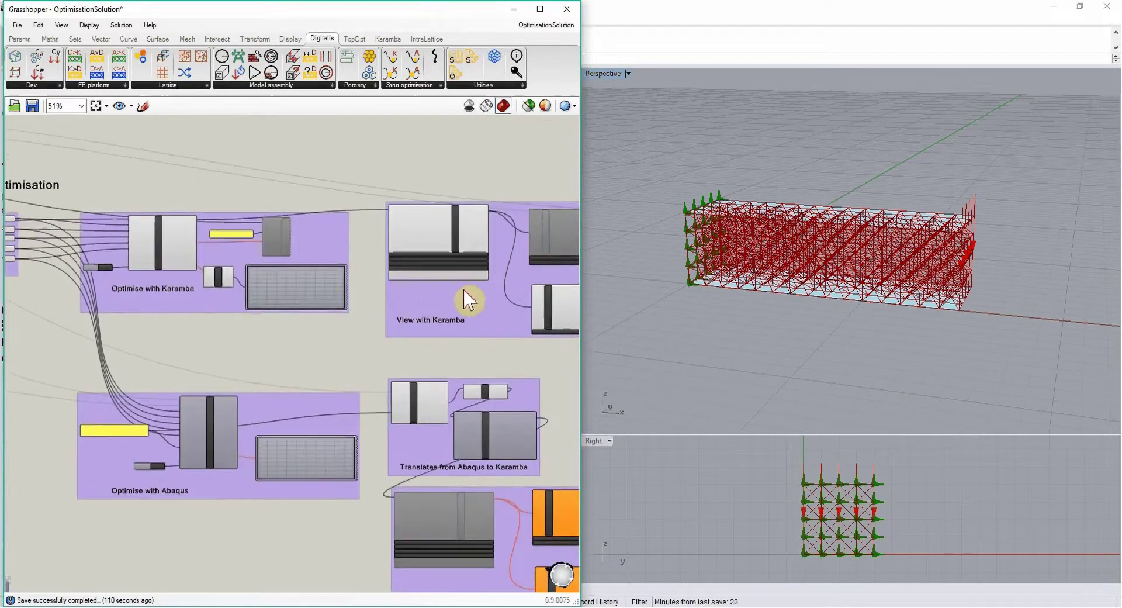
right_drag(464, 291, 353, 321)
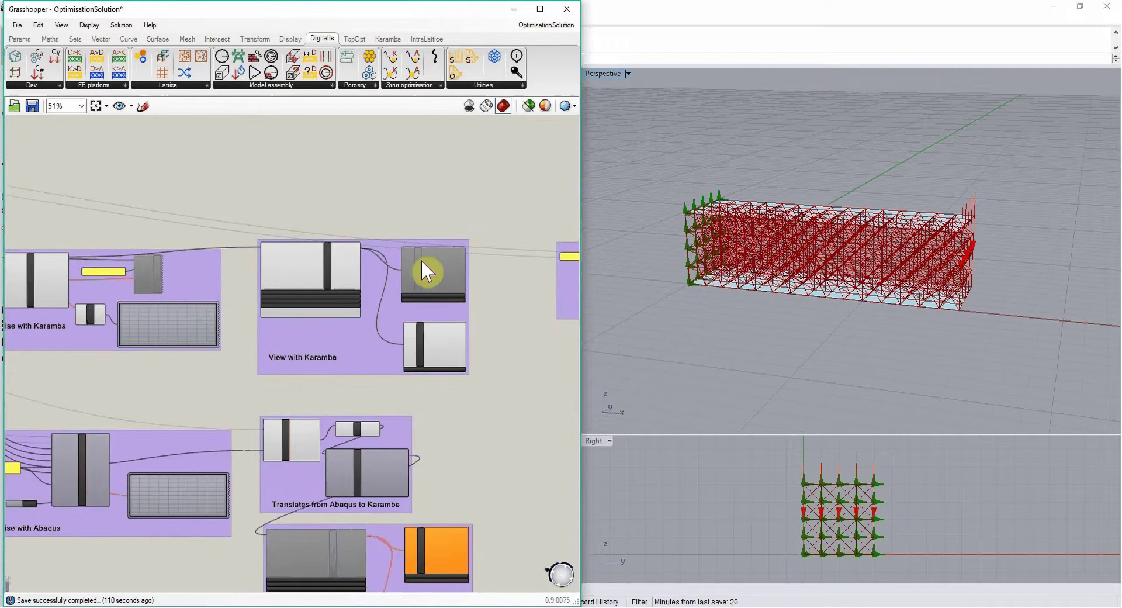
scroll(426, 272, up, 4)
right_click(426, 268)
key(Escape)
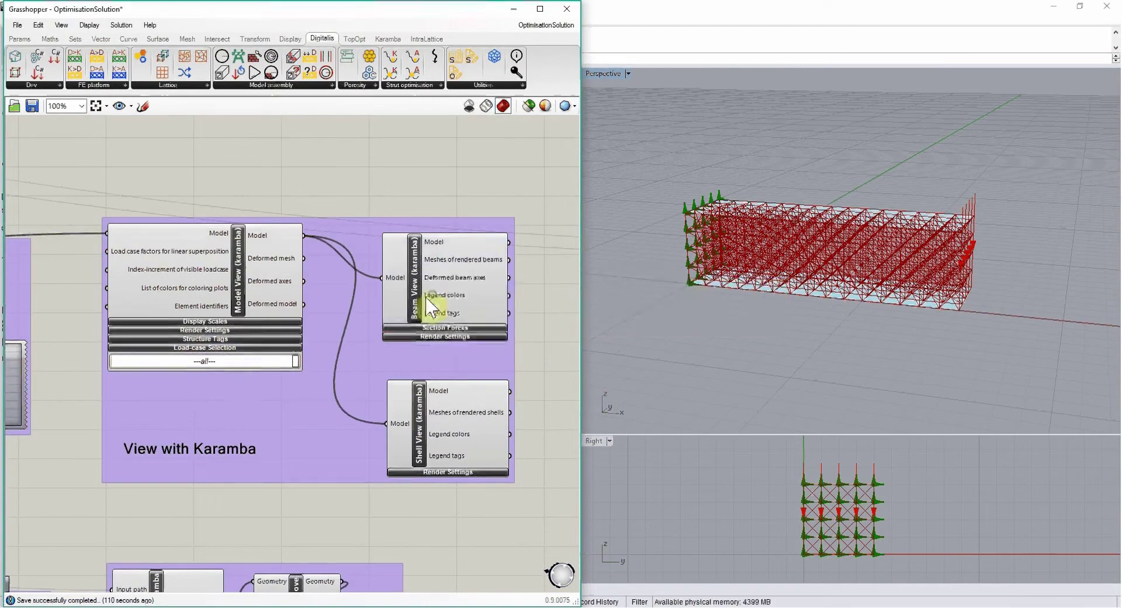
right_click(246, 279)
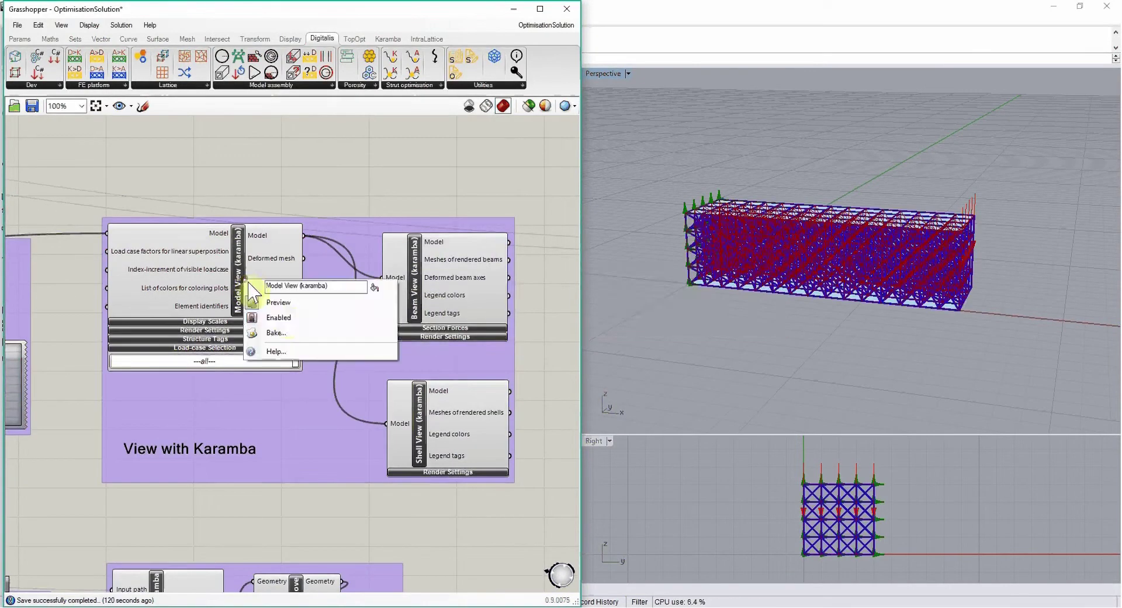
click(283, 318)
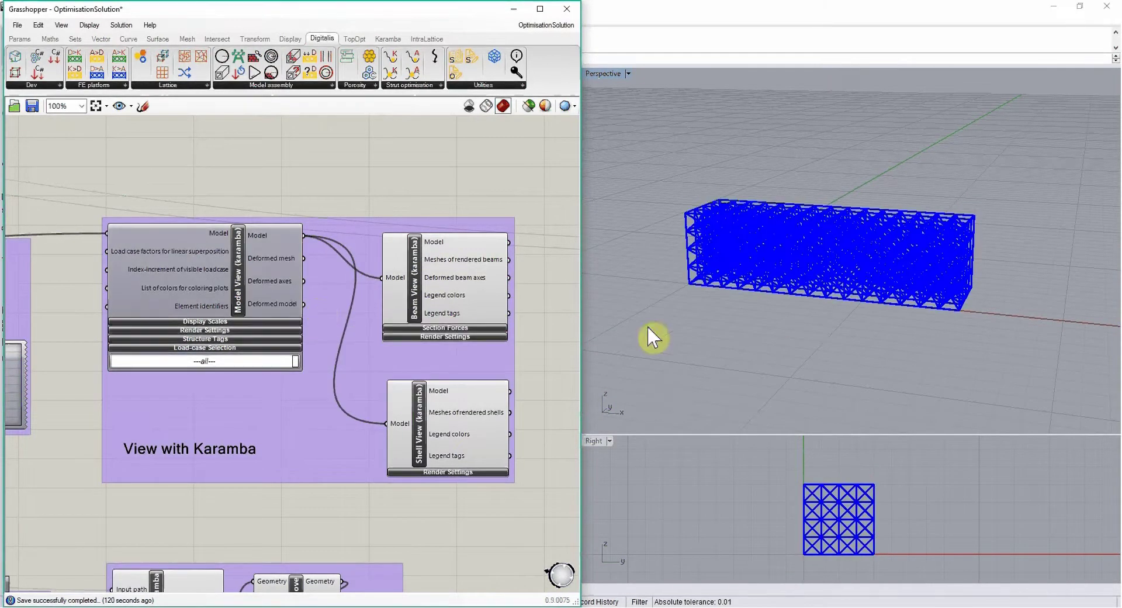
Step: Inspect the rendered beams of the initial lattice in the perspective view
mouse_move(741, 318)
right_down()
mouse_move(806, 316)
mouse_move(739, 306)
right_up()
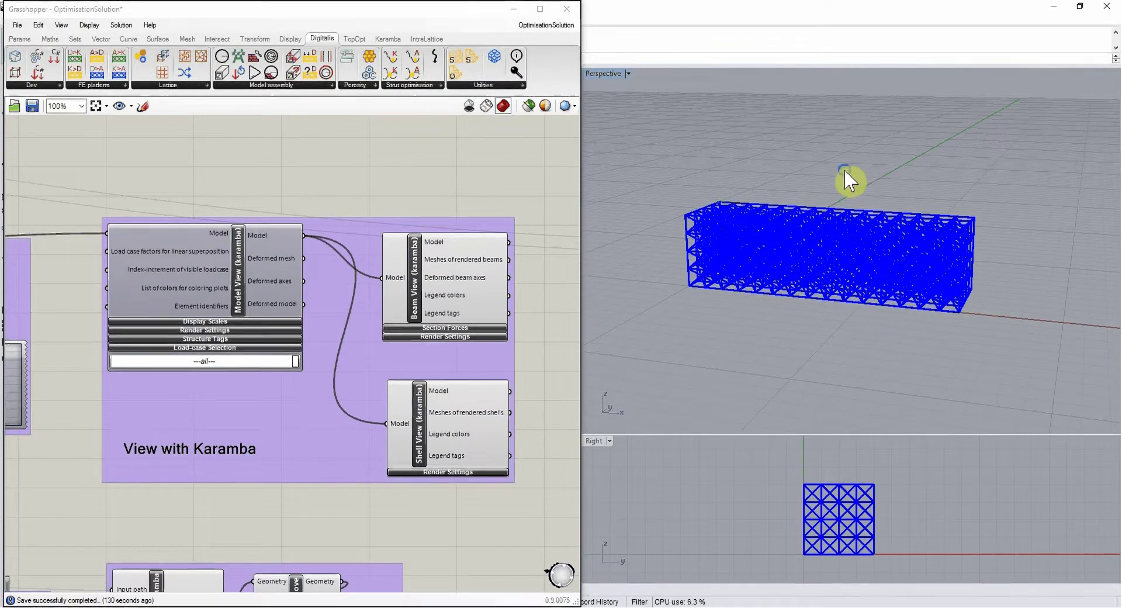
right_drag(846, 172, 862, 198)
right_drag(758, 280, 809, 288)
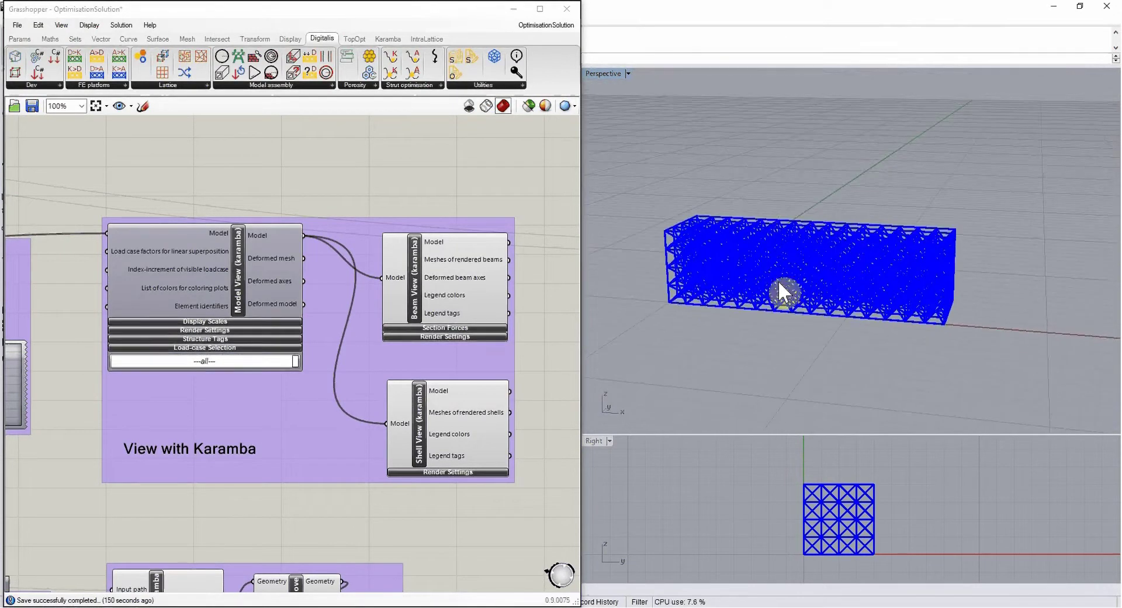
Step: Examine the Section Optimisation I (K) component in the Optimise with Karamba group and the available strut optimisation components
right_drag(55, 330, 395, 287)
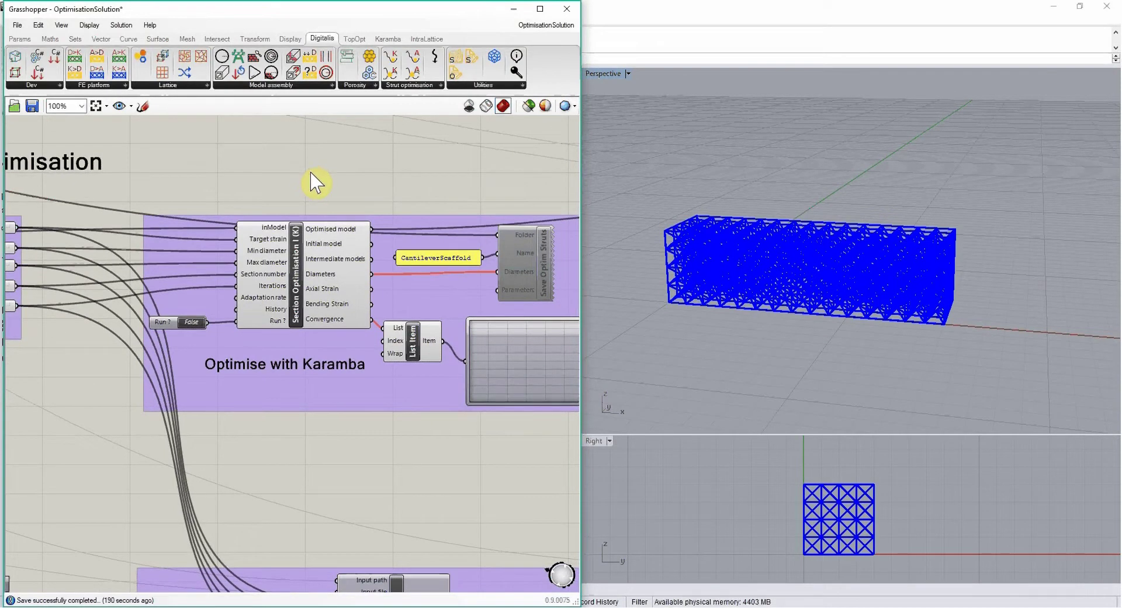
click(407, 87)
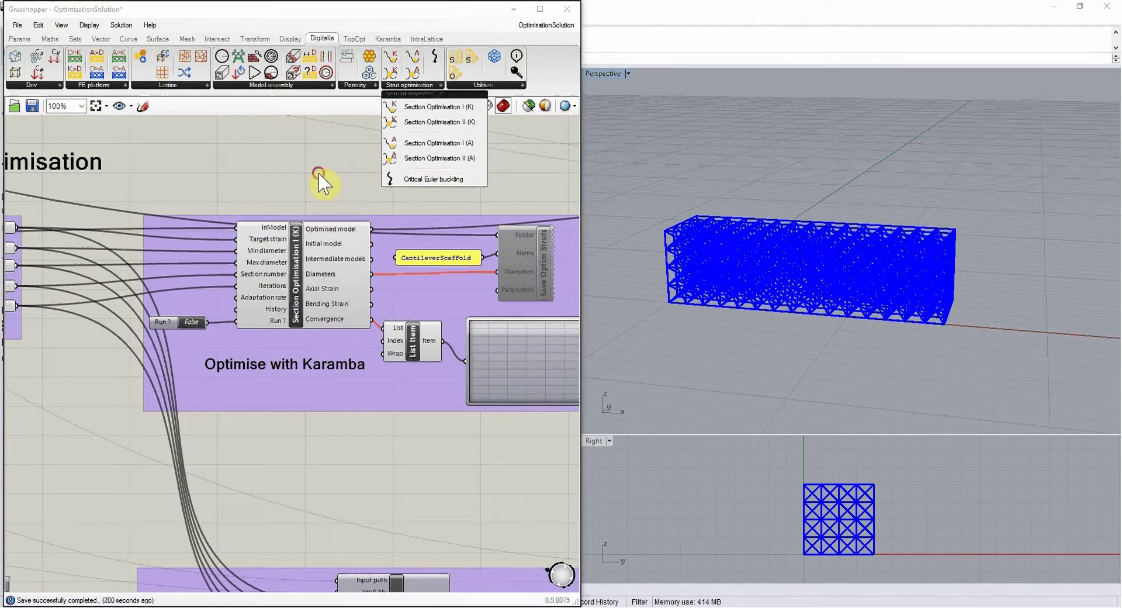
scroll(320, 180, down, 2)
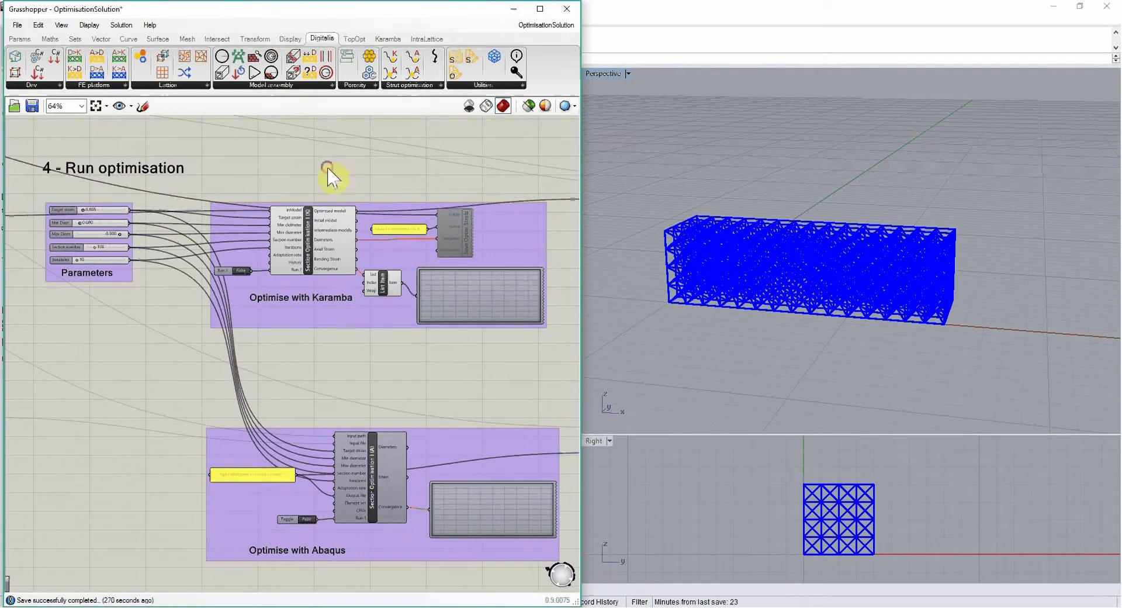
click(413, 85)
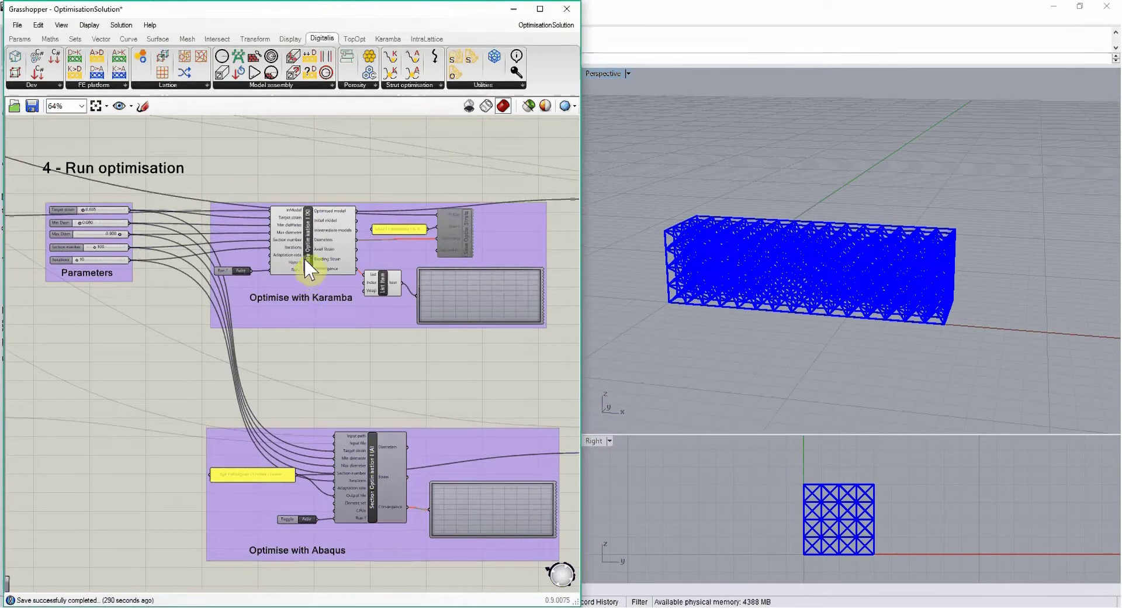
scroll(304, 257, up, 1)
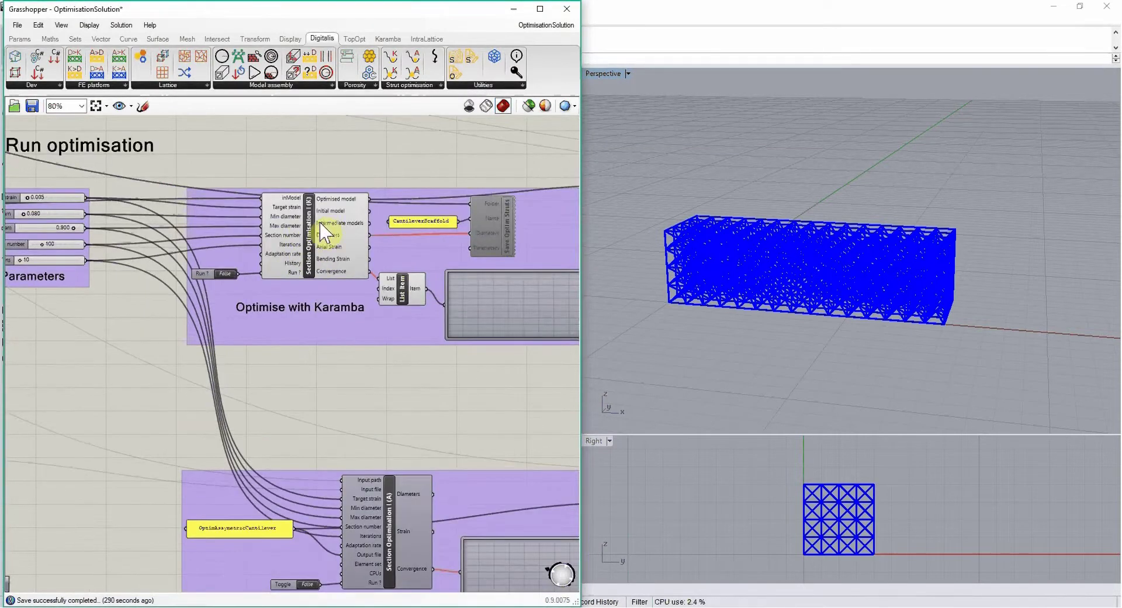
scroll(324, 233, down, 1)
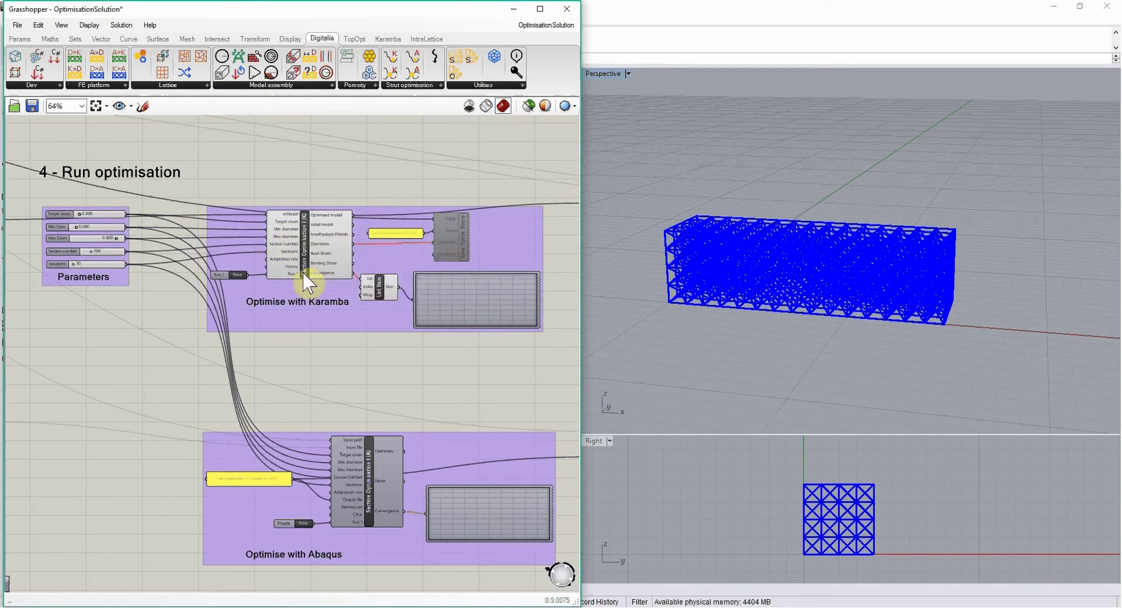
scroll(307, 257, up, 2)
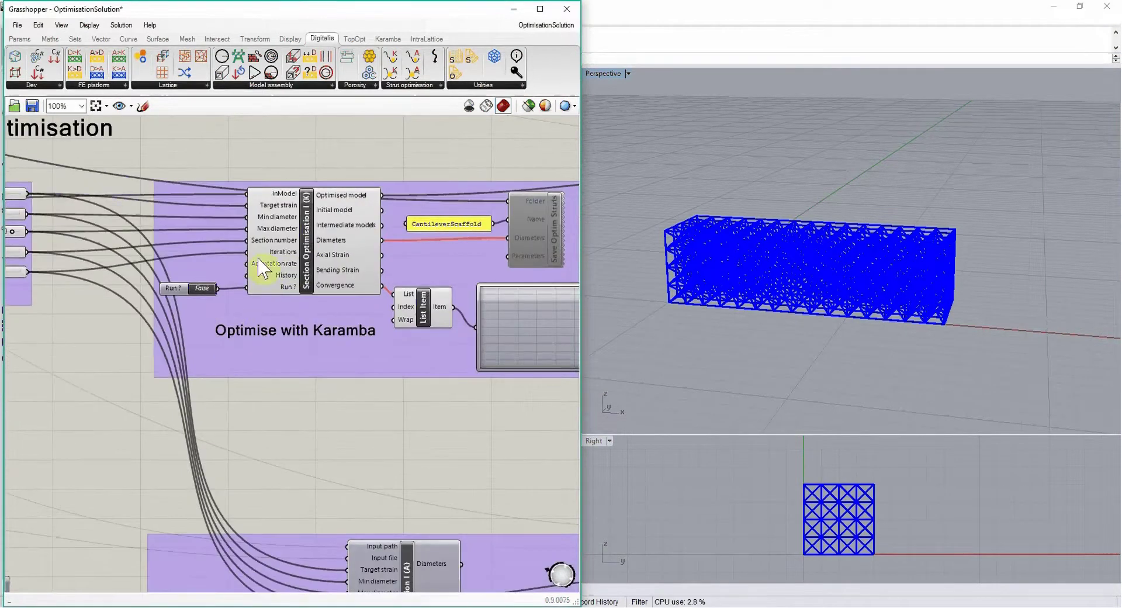
Step: Uncover Rhino's command history above the Grasshopper window and run the Karamba optimisation by switching its Run toggle to True
right_drag(75, 346, 212, 318)
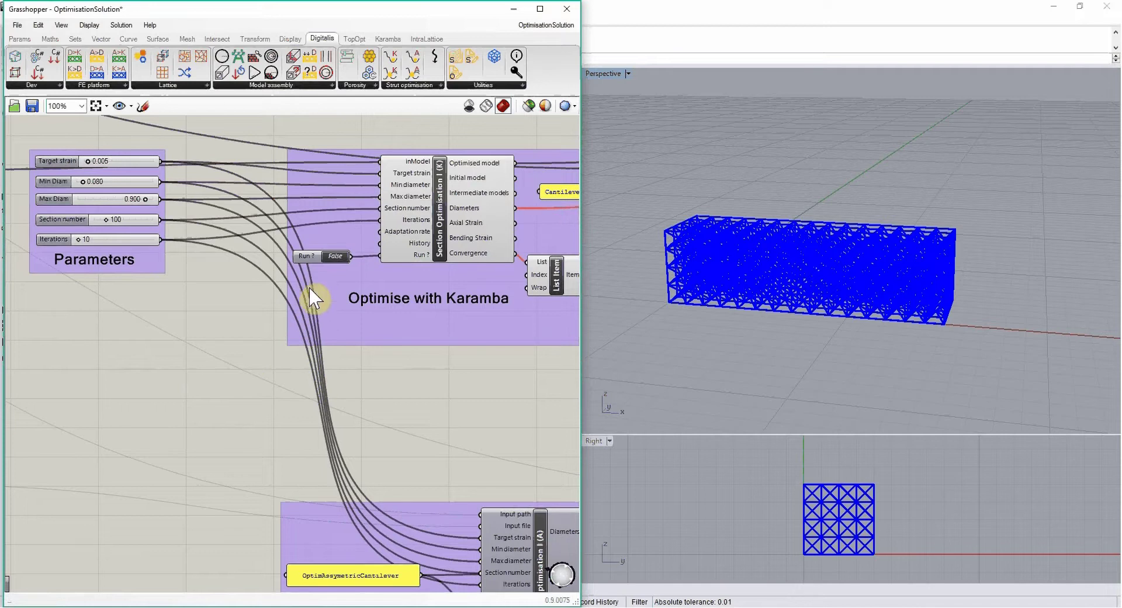
drag(499, 3, 427, 67)
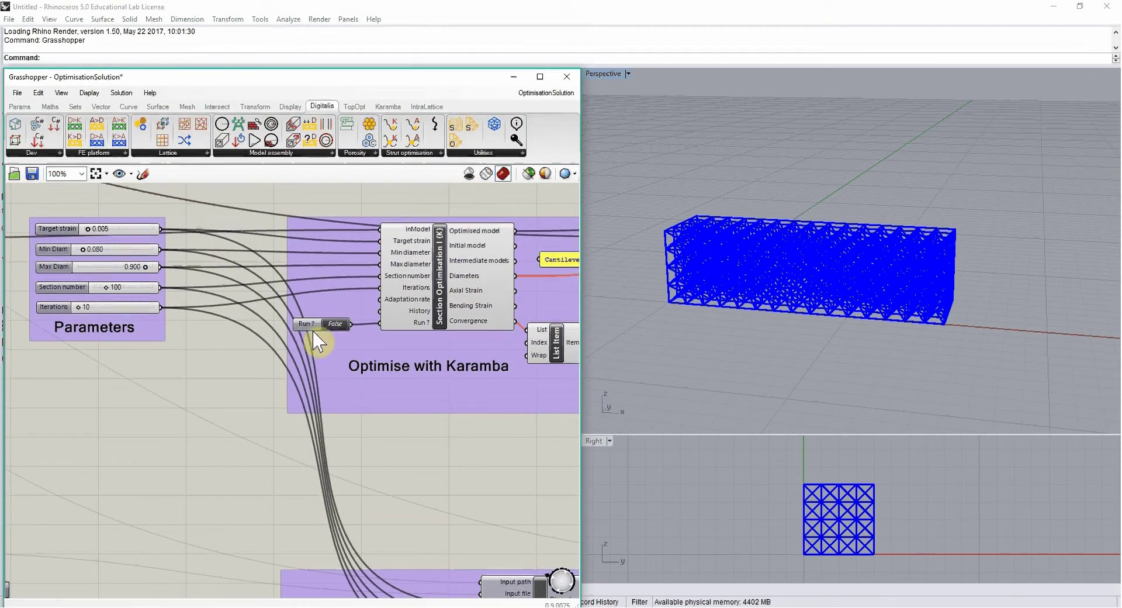
click(335, 325)
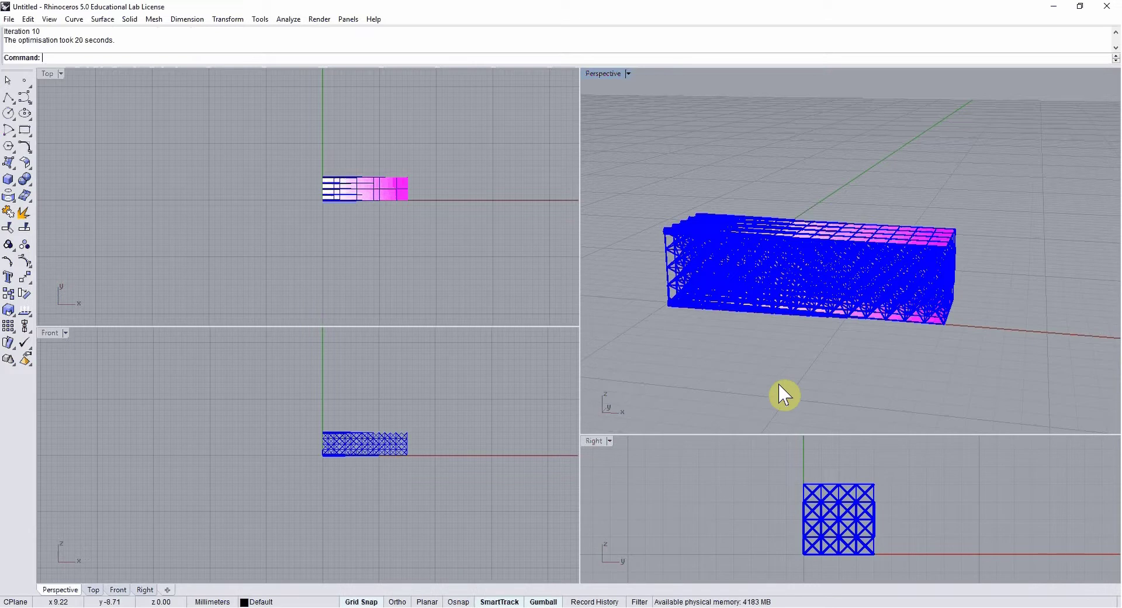
Step: Inspect the optimised lattice's strut thicknesses in the perspective and front views
scroll(788, 309, up, 1)
scroll(788, 309, down, 3)
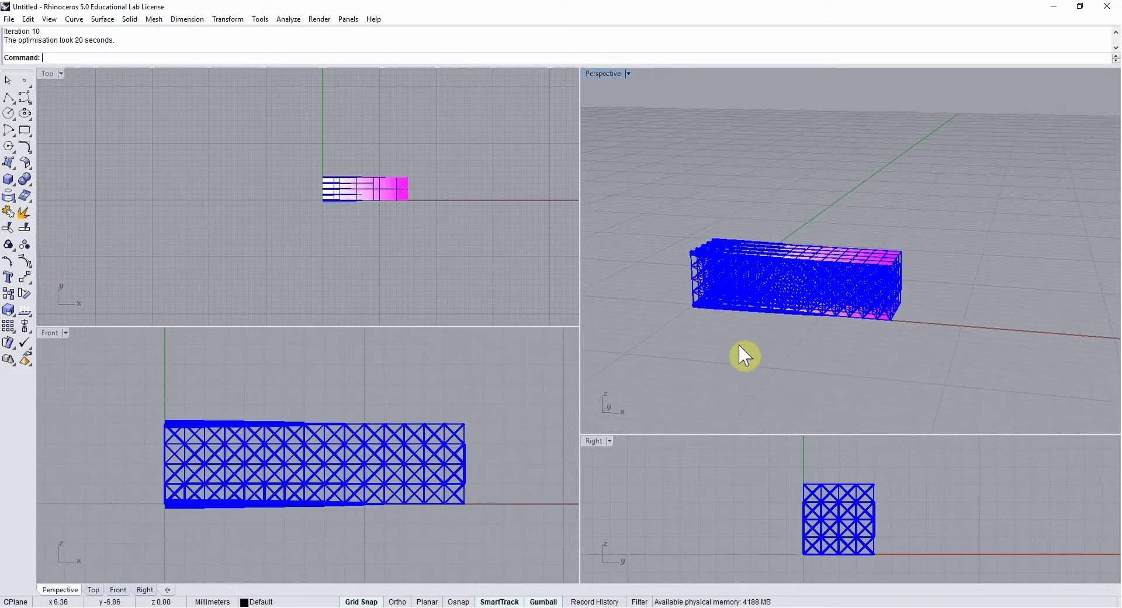
scroll(736, 328, up, 3)
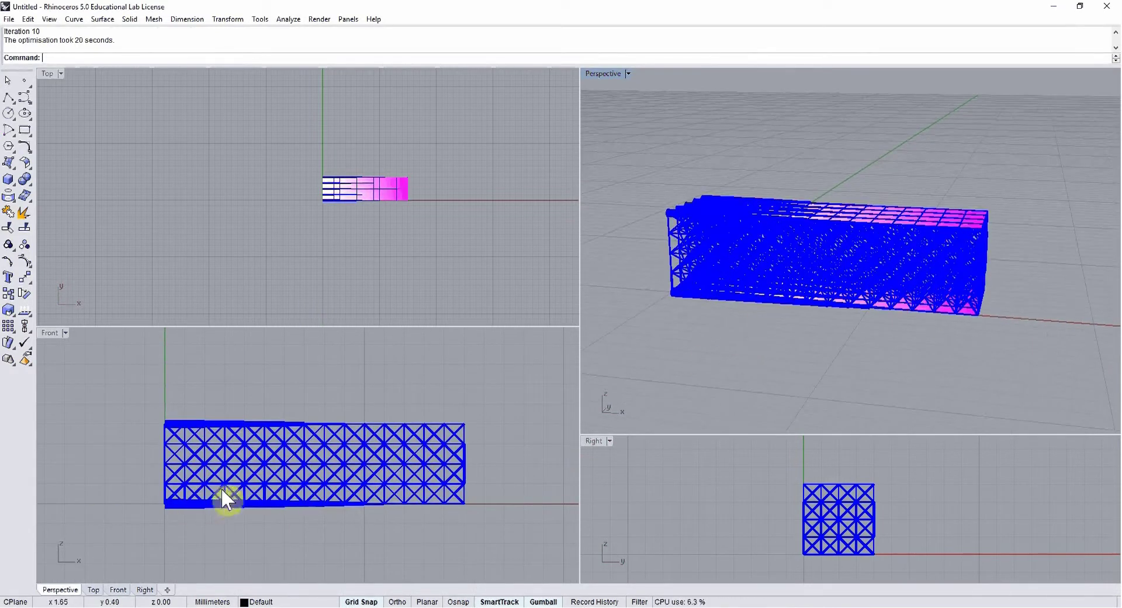
scroll(328, 460, up, 2)
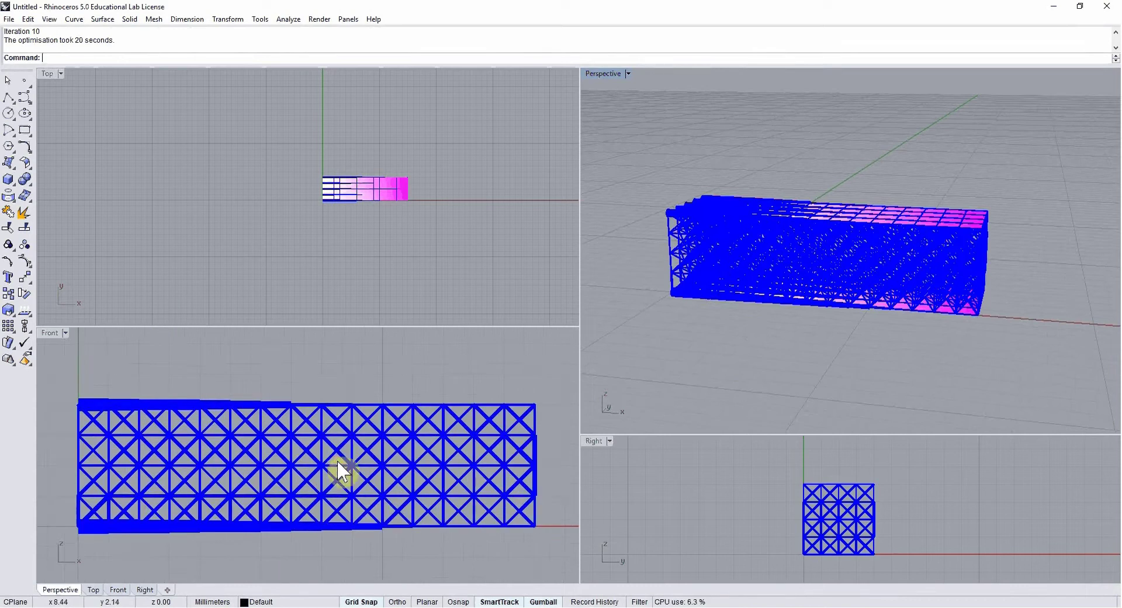
scroll(338, 468, down, 2)
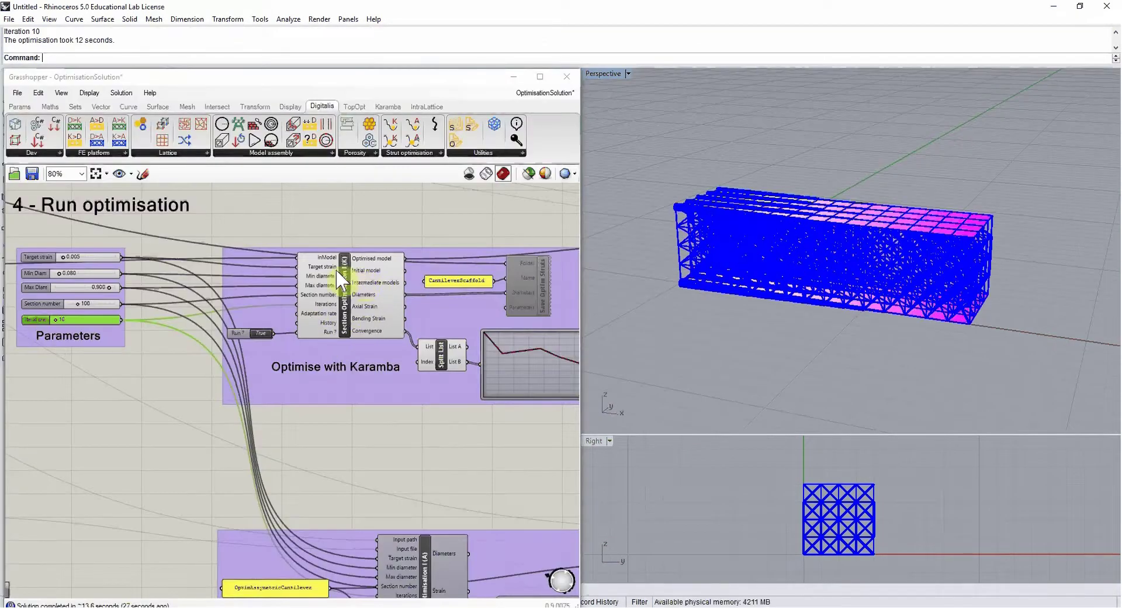
Step: Examine the outputs of the Section Optimisation I (K) component and its convergence graph
scroll(350, 285, up, 1)
scroll(349, 284, up, 3)
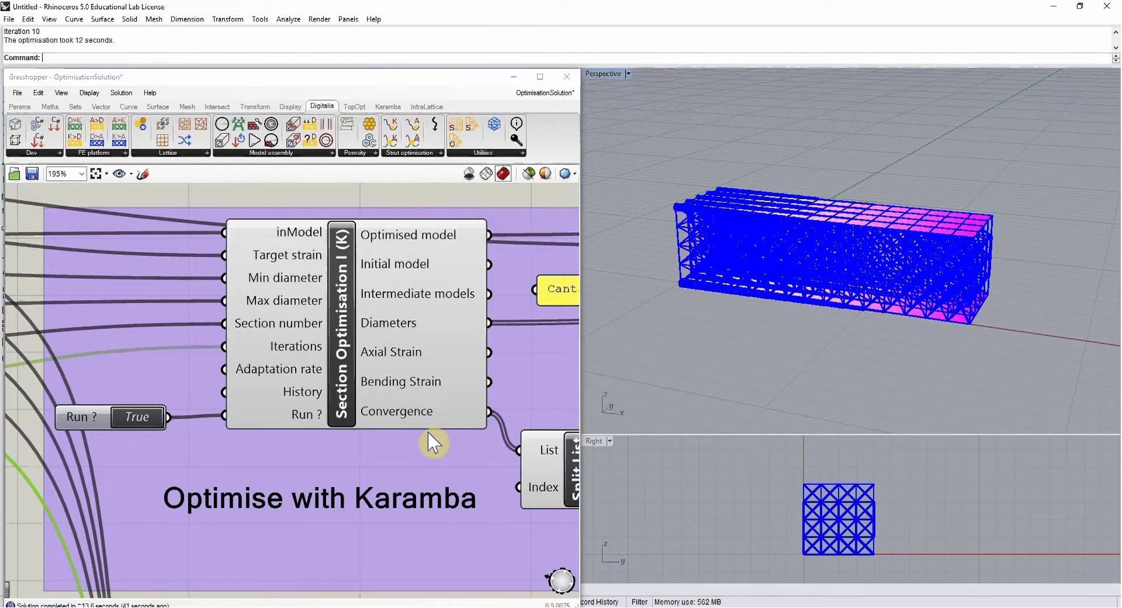
right_drag(467, 460, 365, 429)
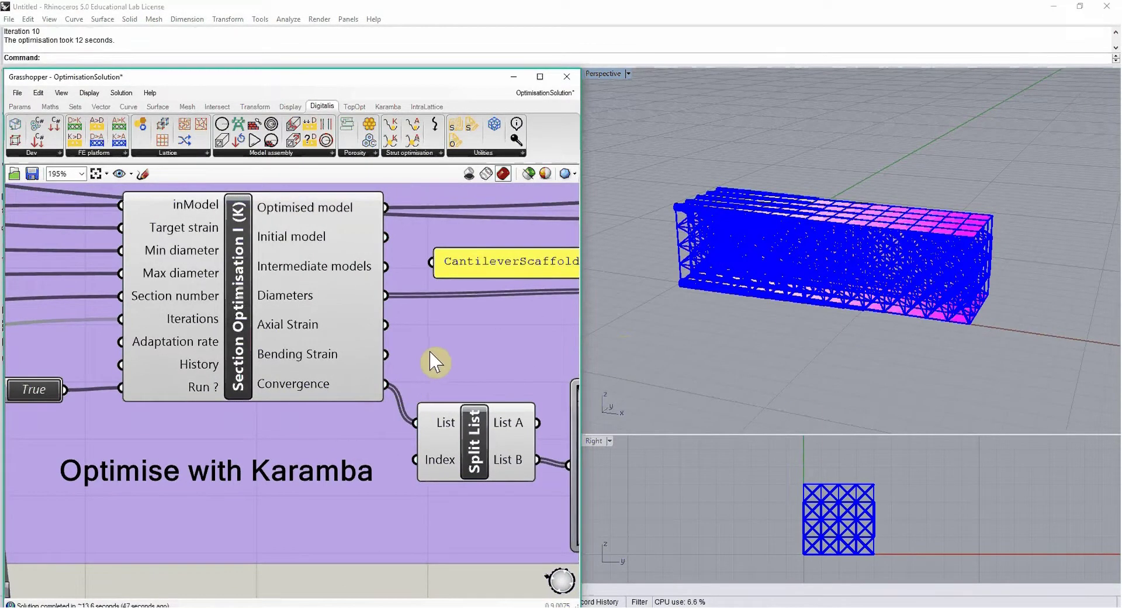
scroll(436, 362, down, 5)
right_drag(483, 361, 407, 305)
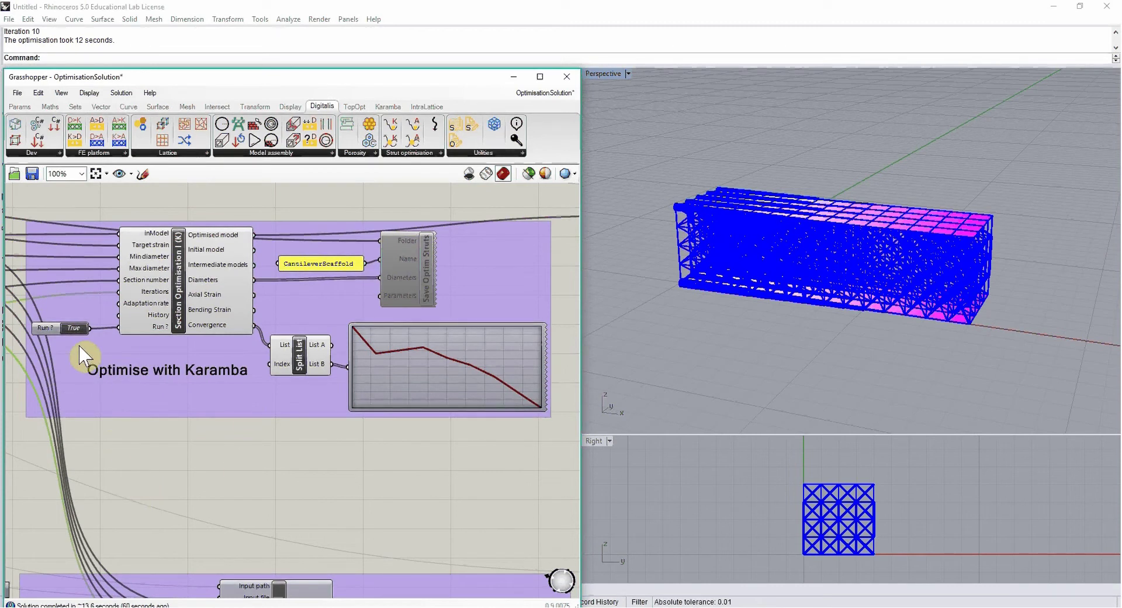
Step: Switch the Karamba optimisation's Run toggle off, set Iterations to 25, and run it again
double_click(73, 328)
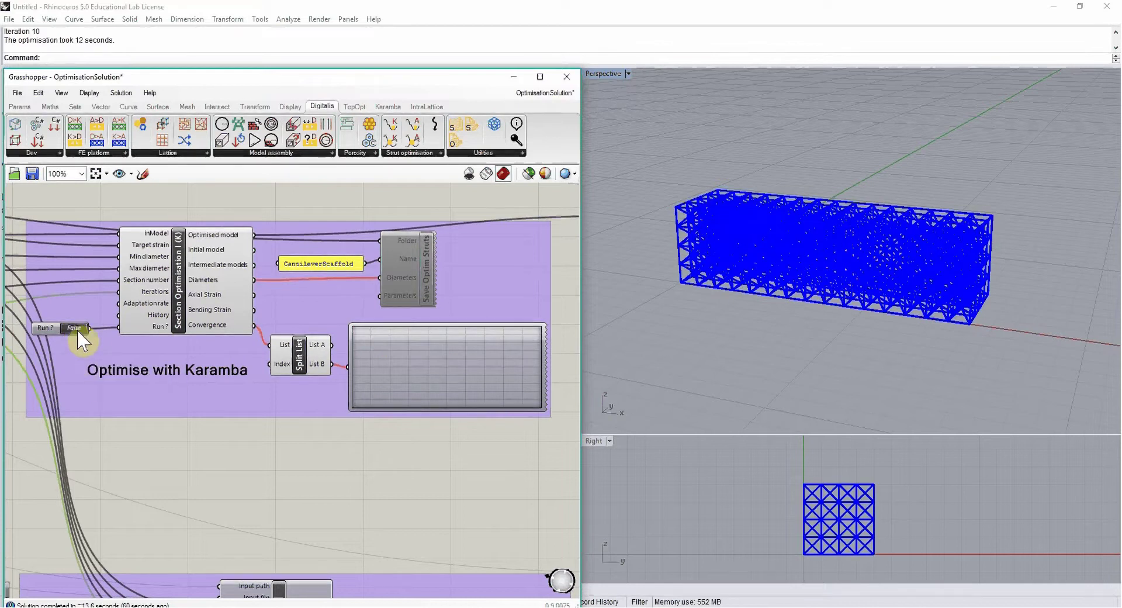
right_drag(70, 362, 451, 389)
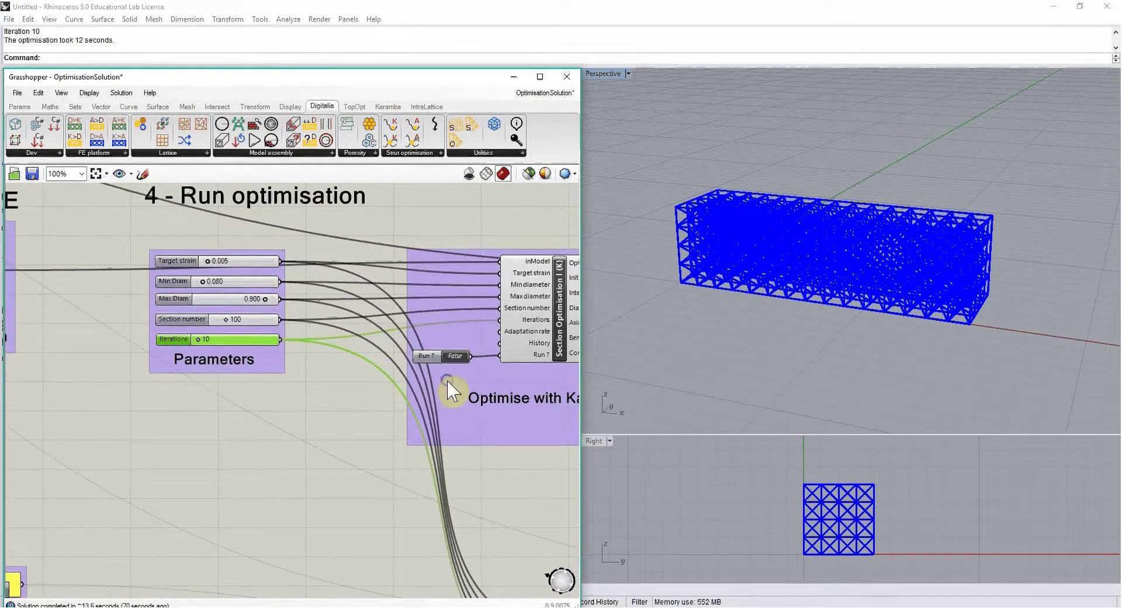
double_click(199, 336)
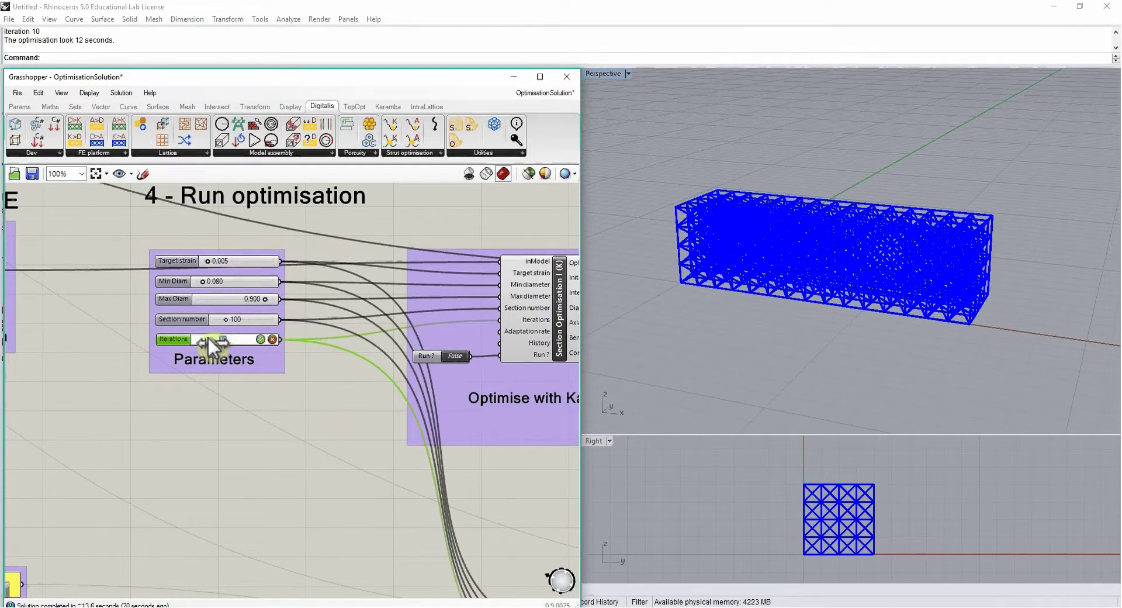
text(25)
key(Return)
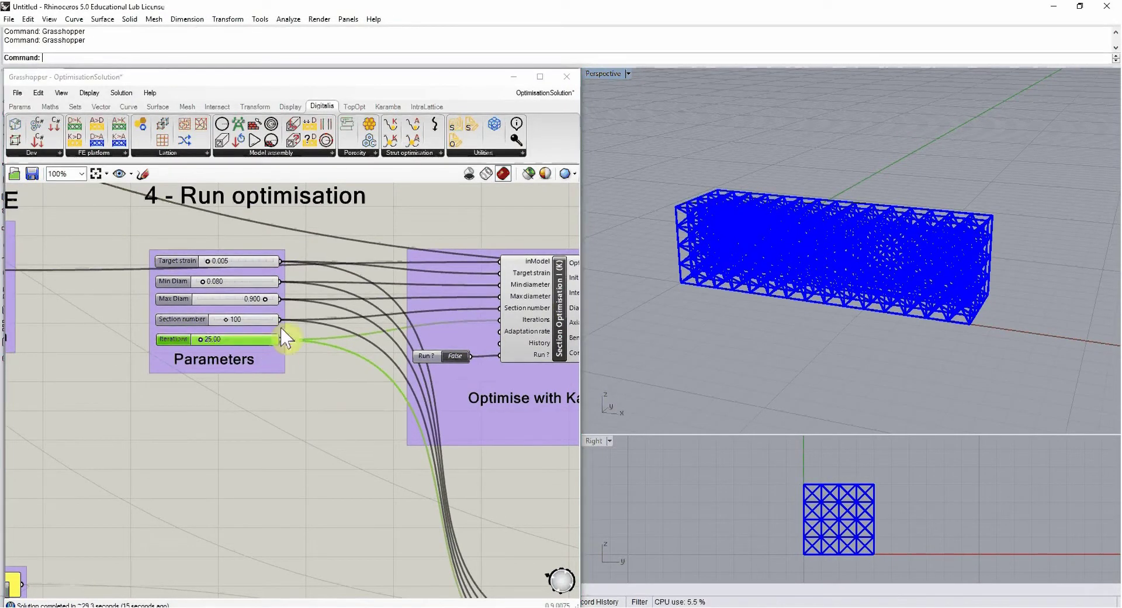
click(457, 354)
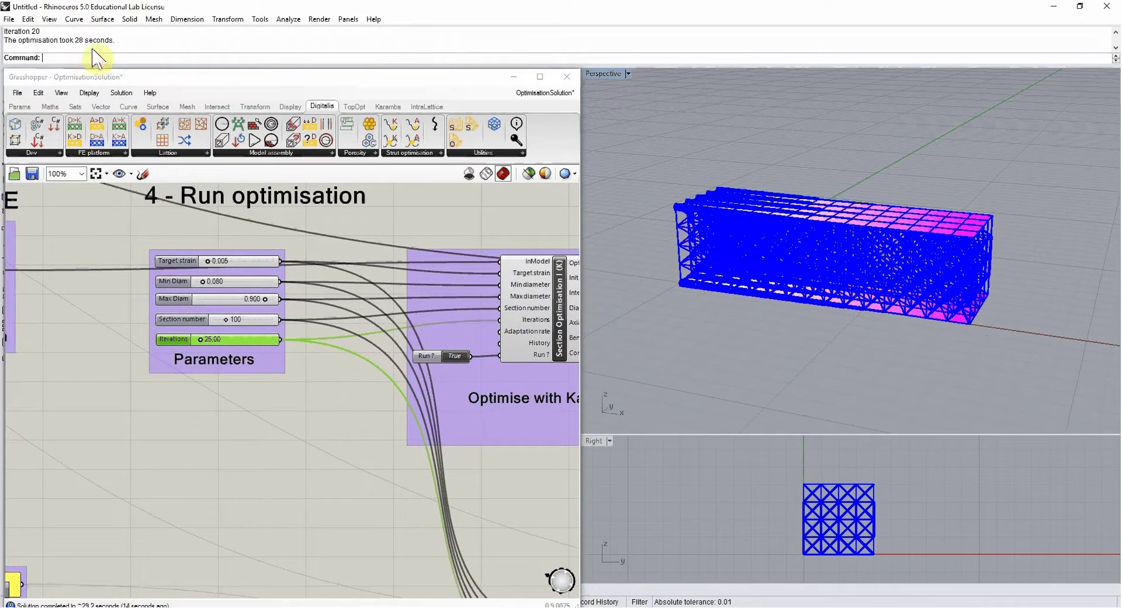
Step: Review the convergence graph of the repeated optimisation and inspect the resulting lattice in the Rhino viewports
right_drag(531, 421, 250, 438)
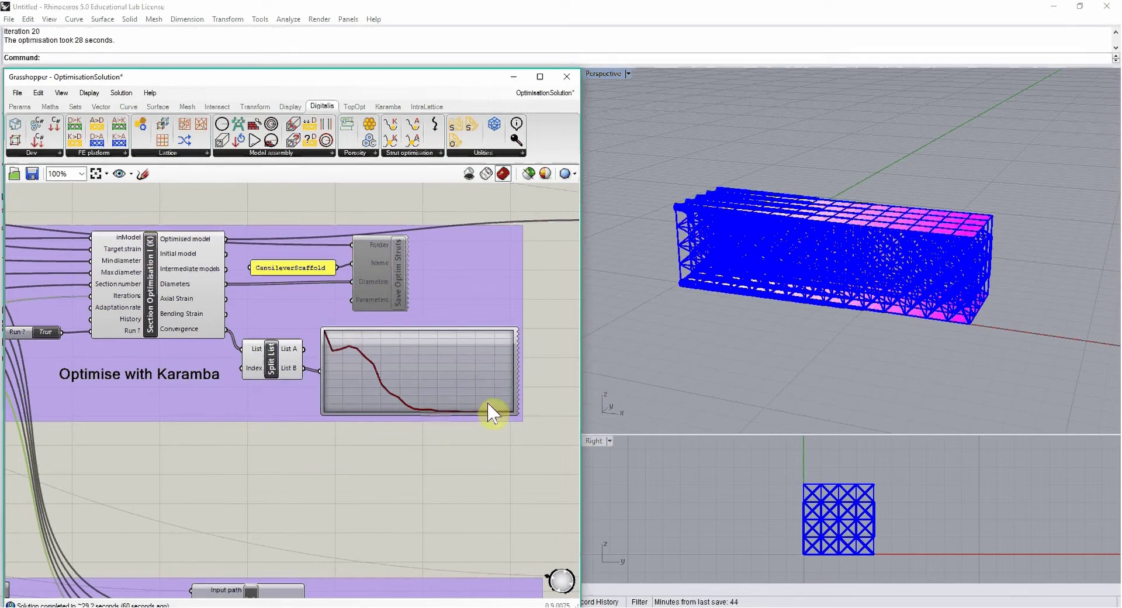
click(646, 328)
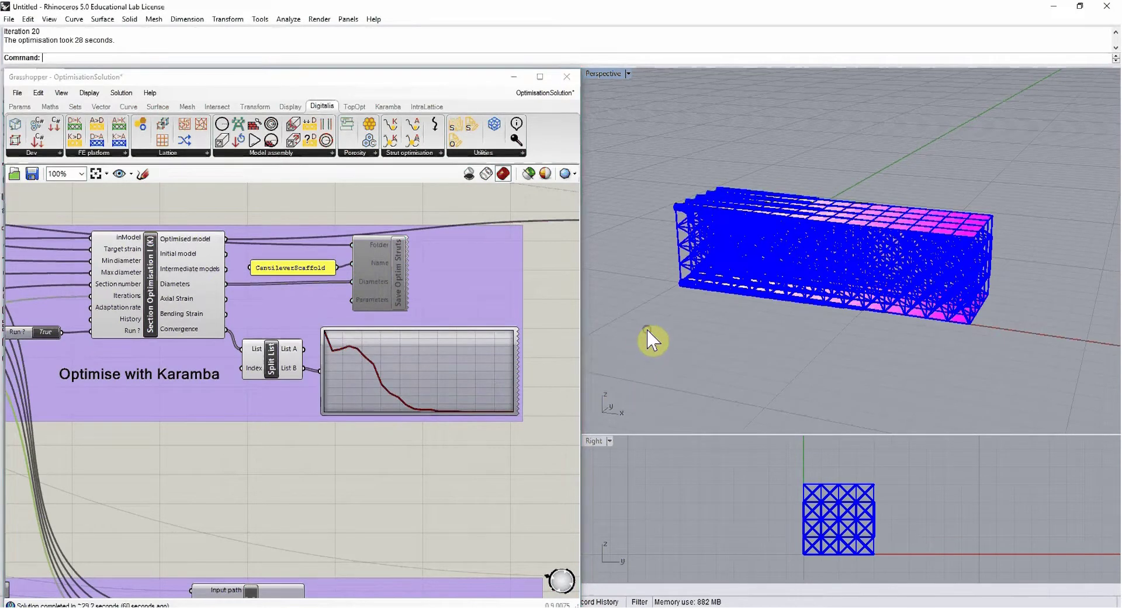
click(514, 76)
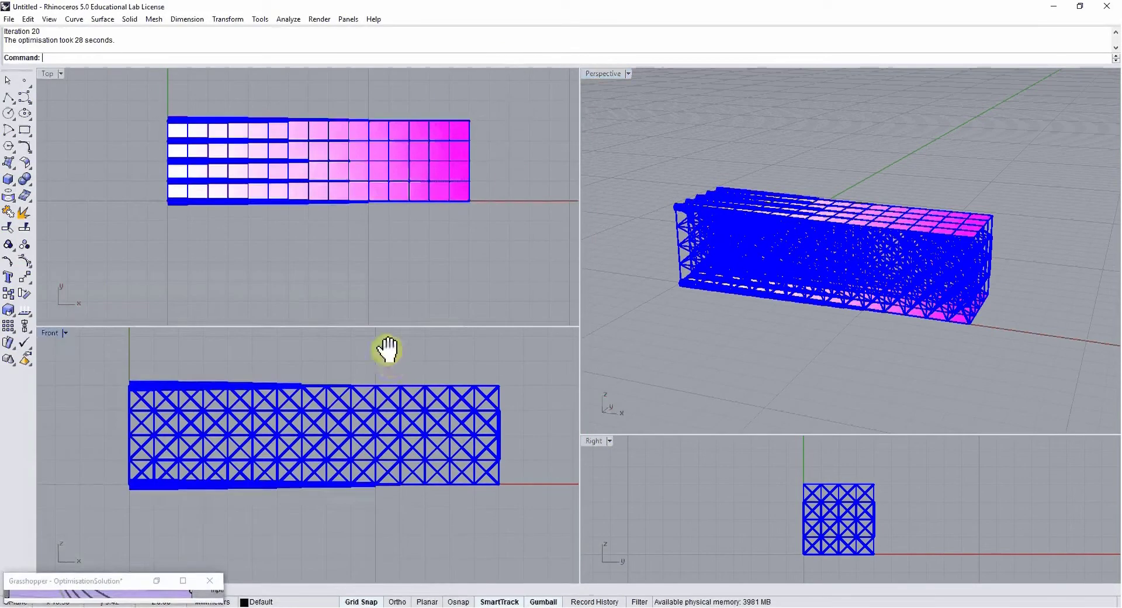
right_drag(383, 348, 408, 355)
right_drag(369, 251, 369, 252)
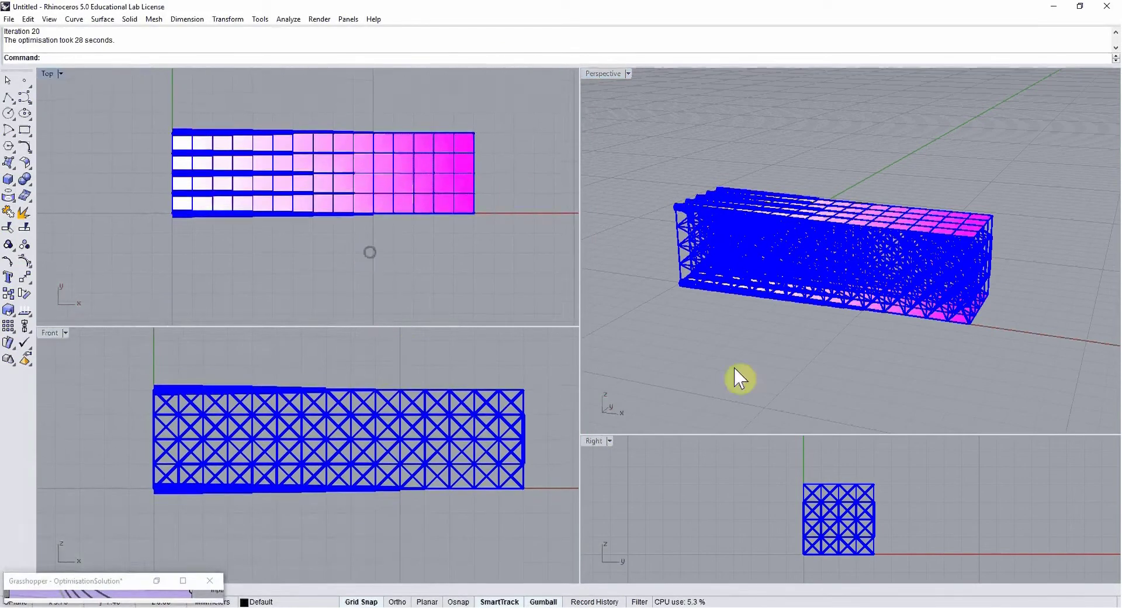
right_drag(801, 356, 822, 342)
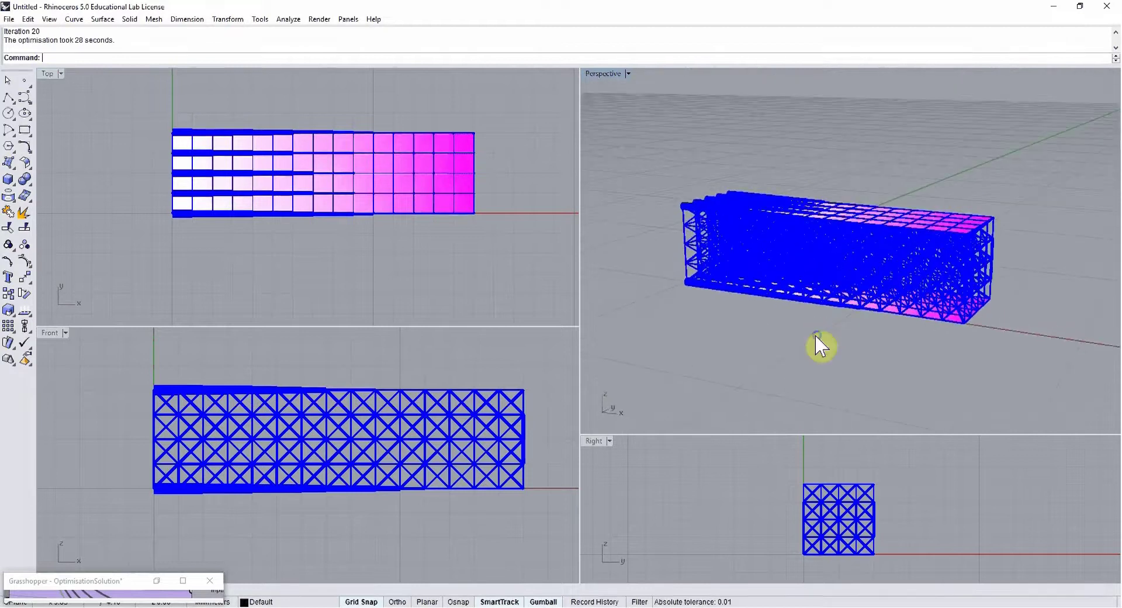
Step: Restore the Grasshopper window and survey the Karamba and Abaqus optimisation groups with their viewing groups
click(156, 580)
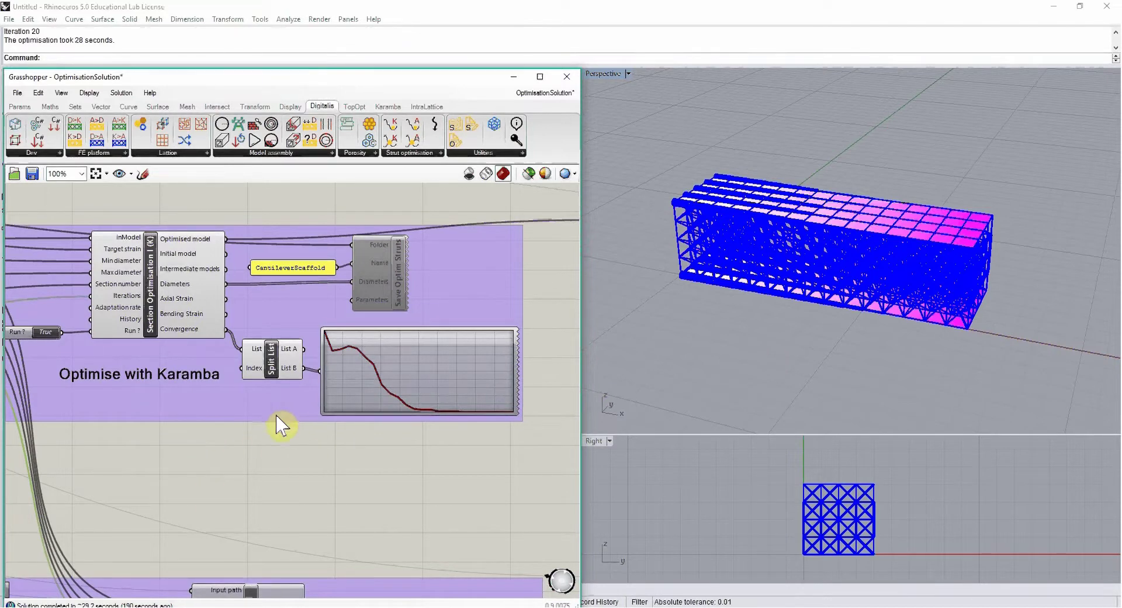
scroll(255, 416, down, 4)
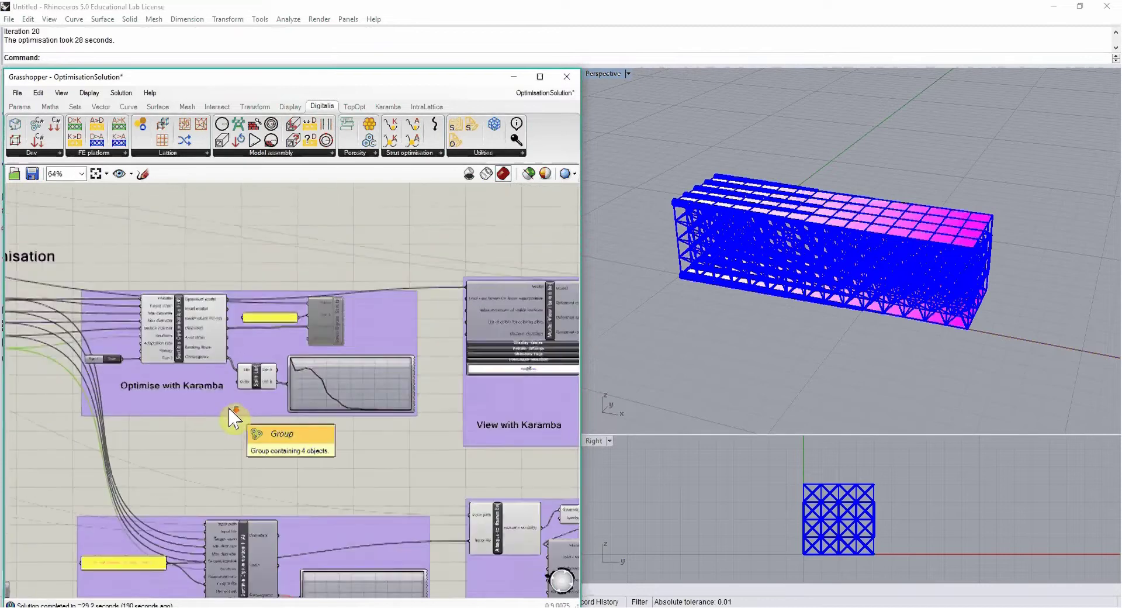
right_drag(258, 404, 271, 383)
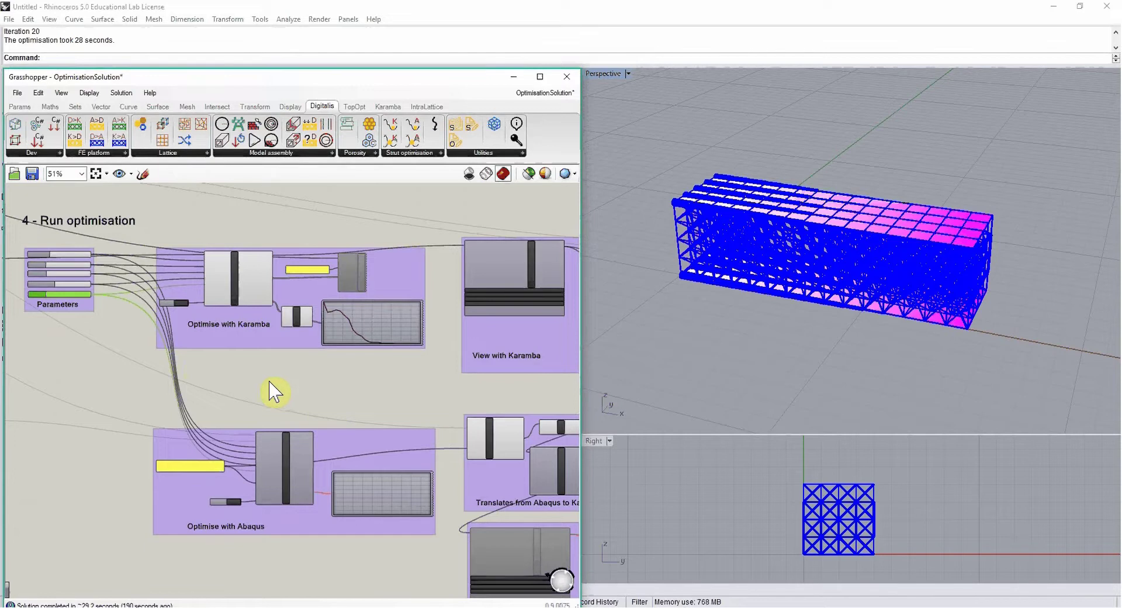
scroll(214, 370, down, 4)
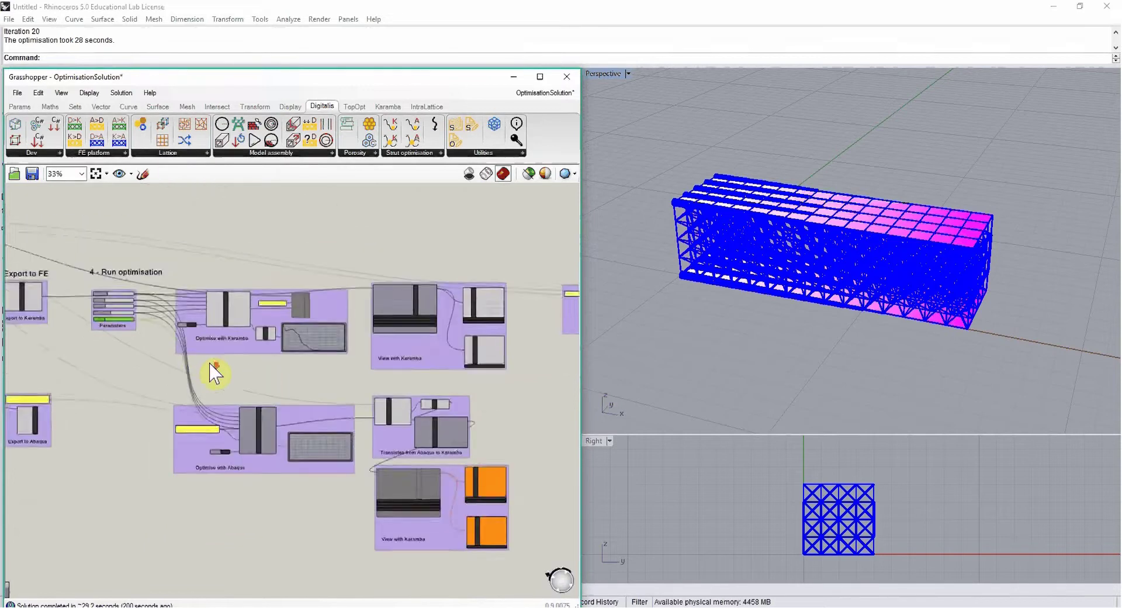